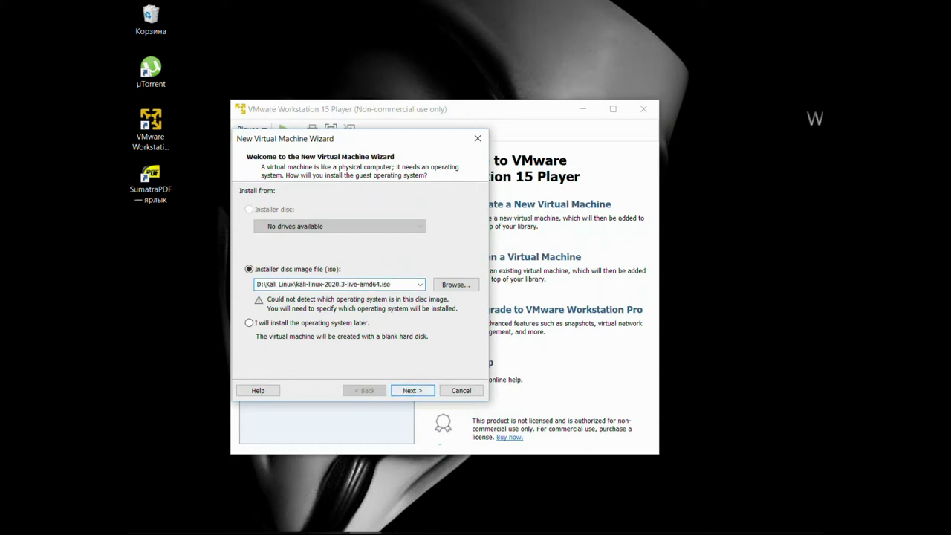
Step: Create the Ubuntu-type virtual machine Kali Linux 2020.3 in D:\Kali Linux from the selected ISO, with a 25 GB disk split into multiple files
key(Return)
key(Return)
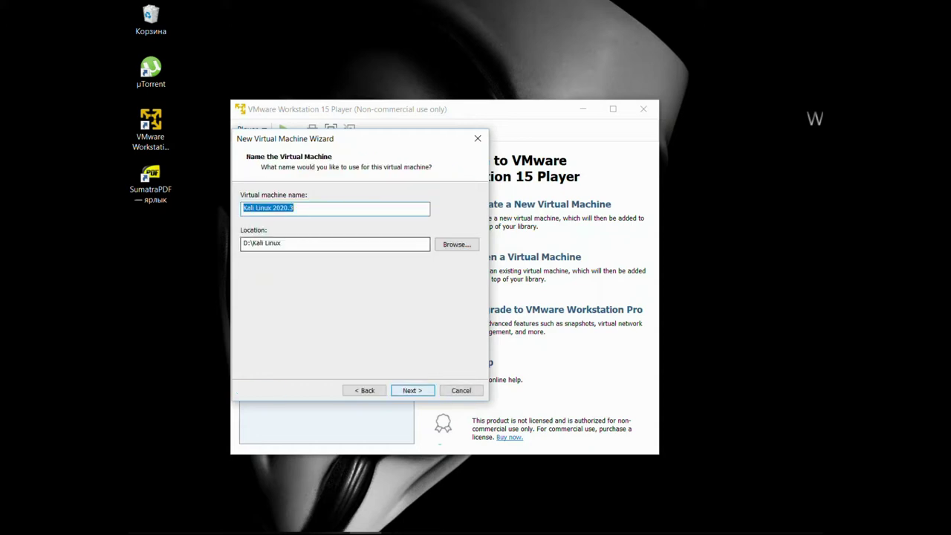
click(294, 208)
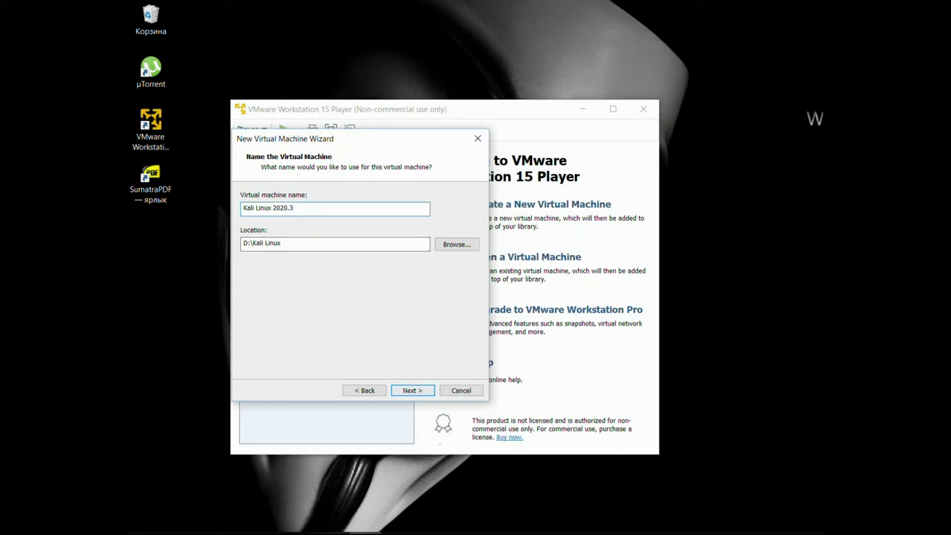
key(Return)
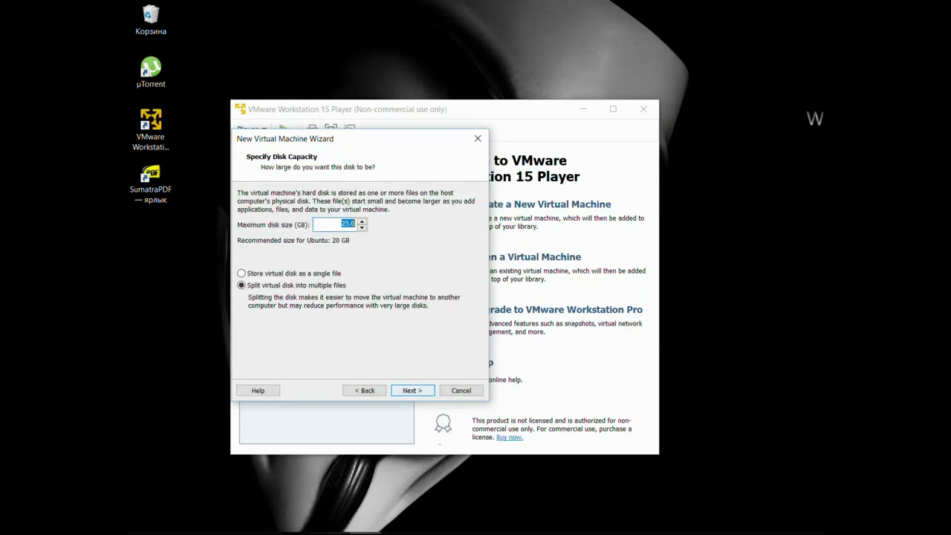
key(Return)
key(Return)
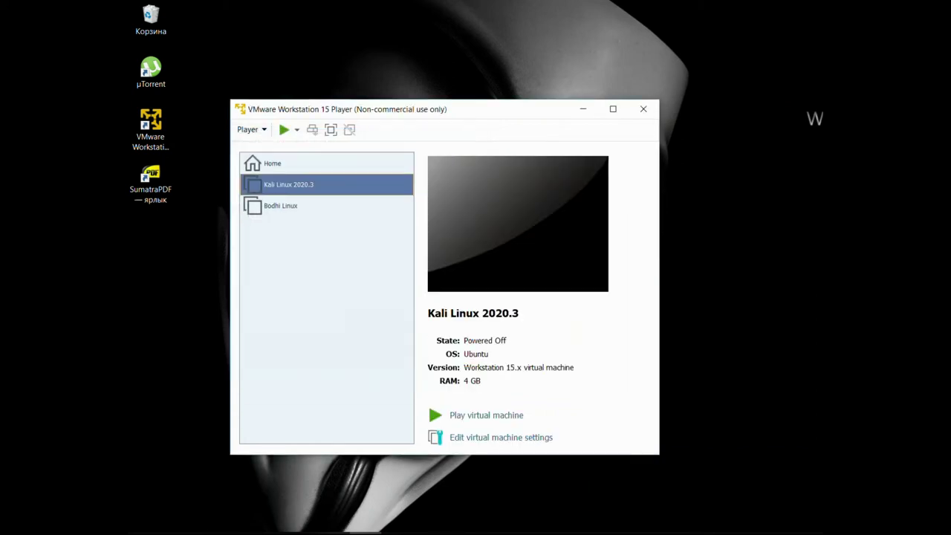
Step: Start the Kali Linux 2020.3 virtual machine and boot it into Graphical install
drag(338, 109, 239, 13)
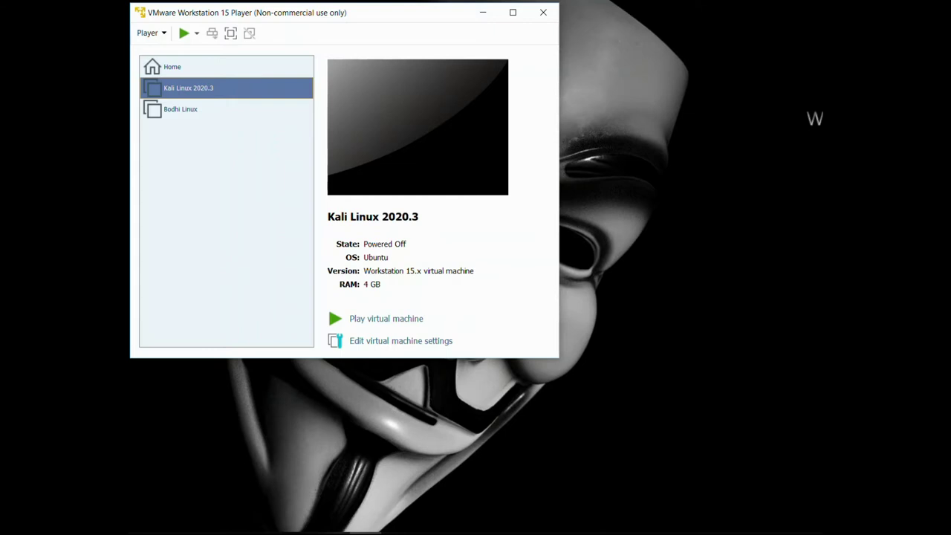
click(184, 33)
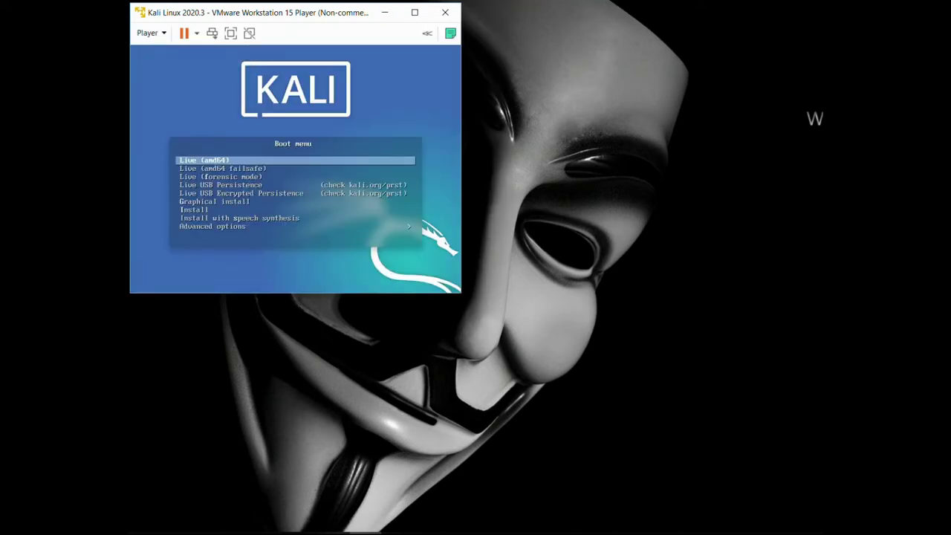
key(Down)
key(Down)
key(Down)
key(Down)
key(Down)
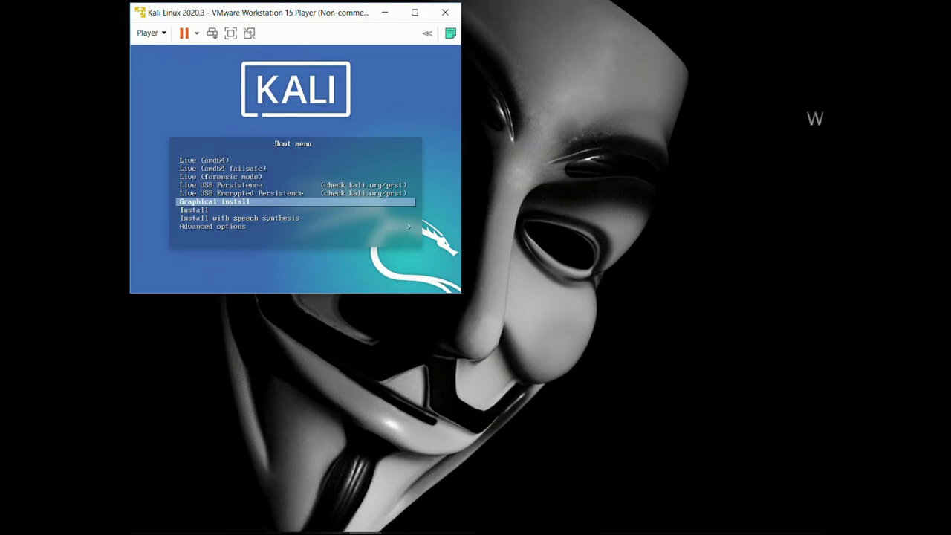
key(Return)
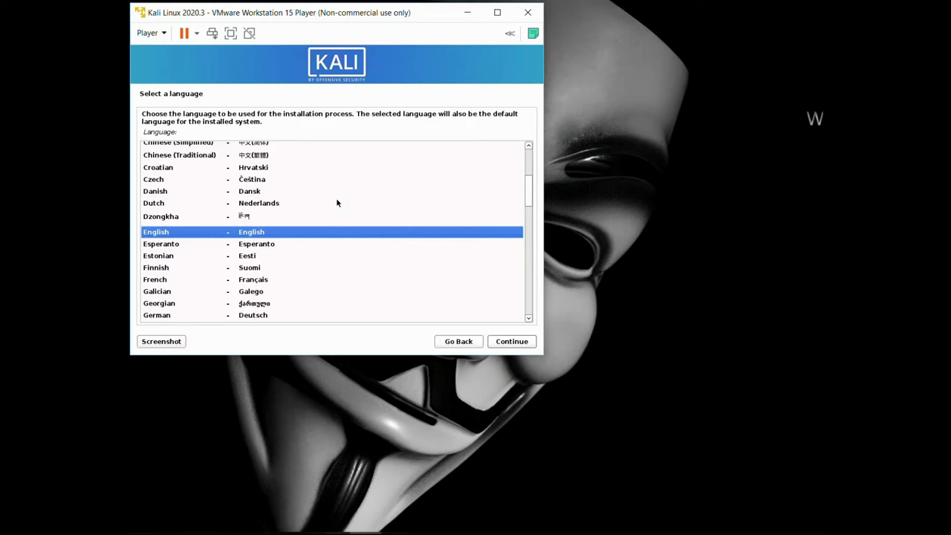
Step: Select Ukrainian as the installation language and continue
drag(528, 193, 536, 292)
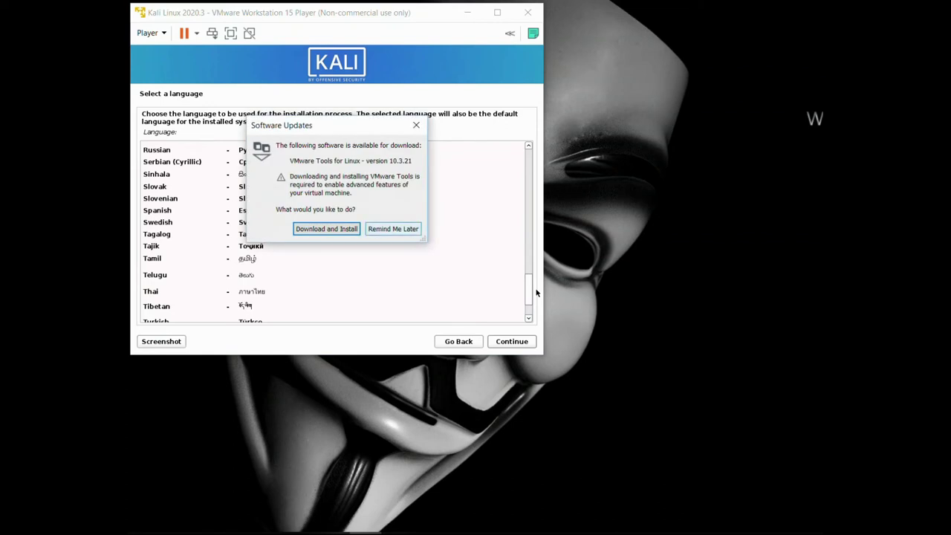
drag(536, 291, 531, 303)
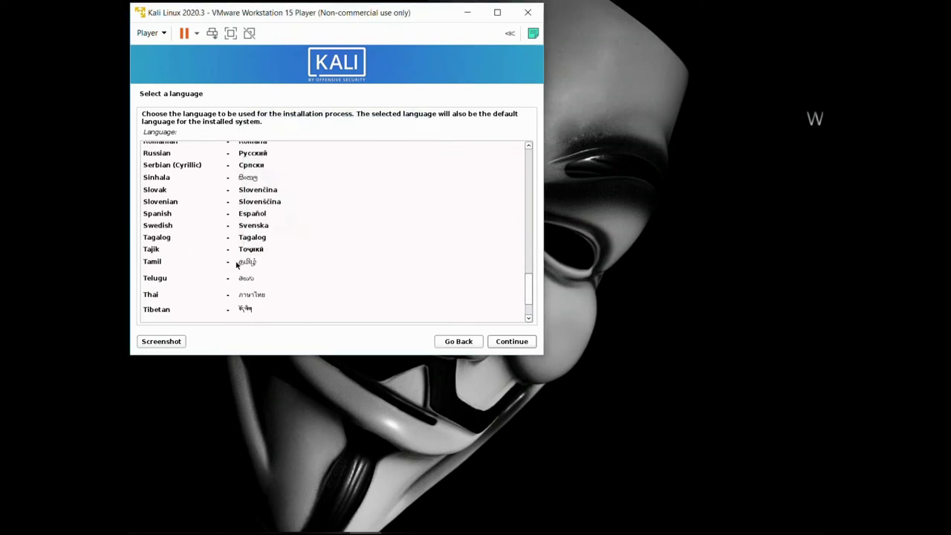
scroll(237, 265, up, 2)
scroll(237, 266, up, 2)
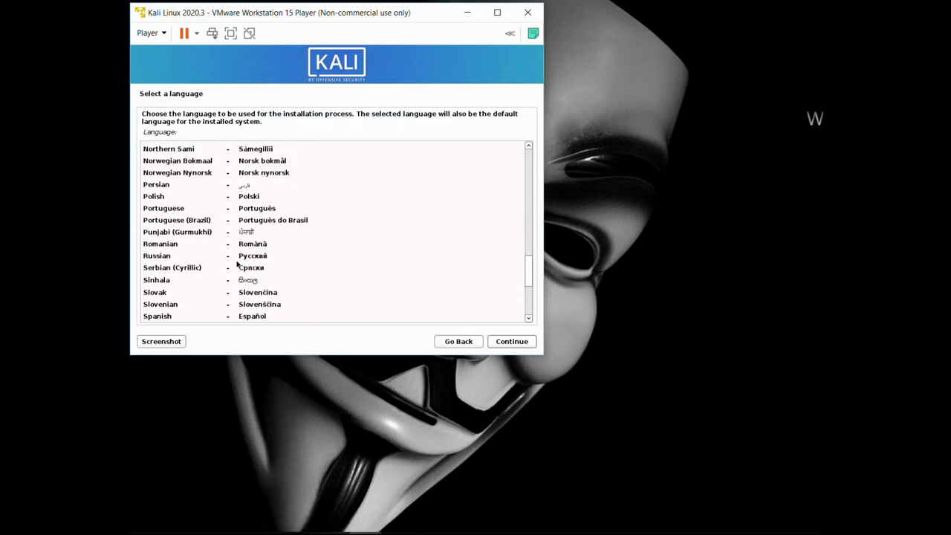
scroll(239, 263, down, 3)
scroll(238, 264, down, 3)
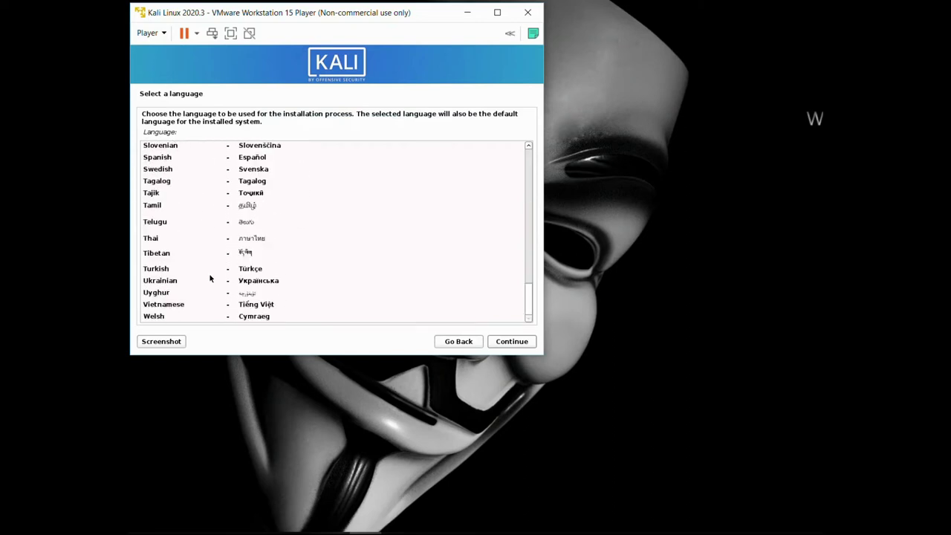
click(167, 283)
click(508, 346)
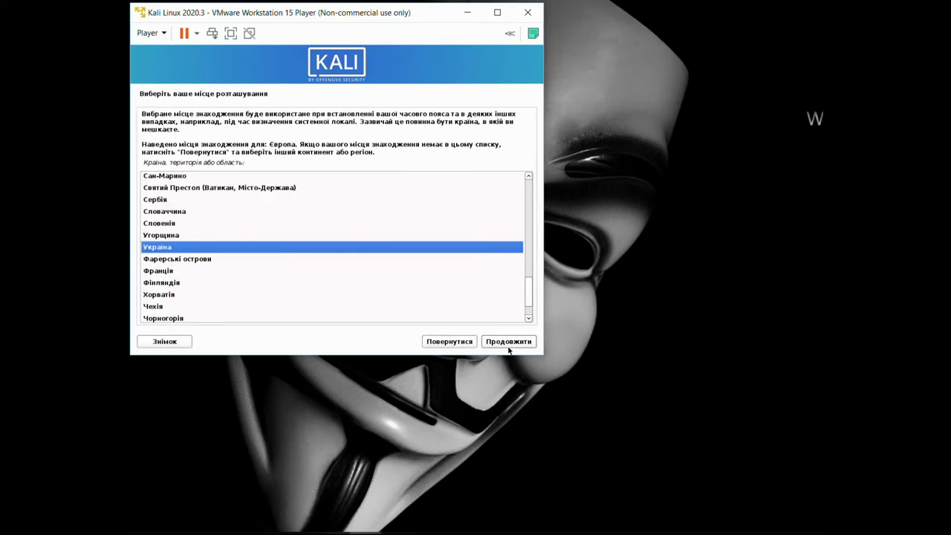
Step: Accept Україна as the location, the suggested keyboard layout and Alt+Shift as the layout switching method
click(509, 344)
click(509, 343)
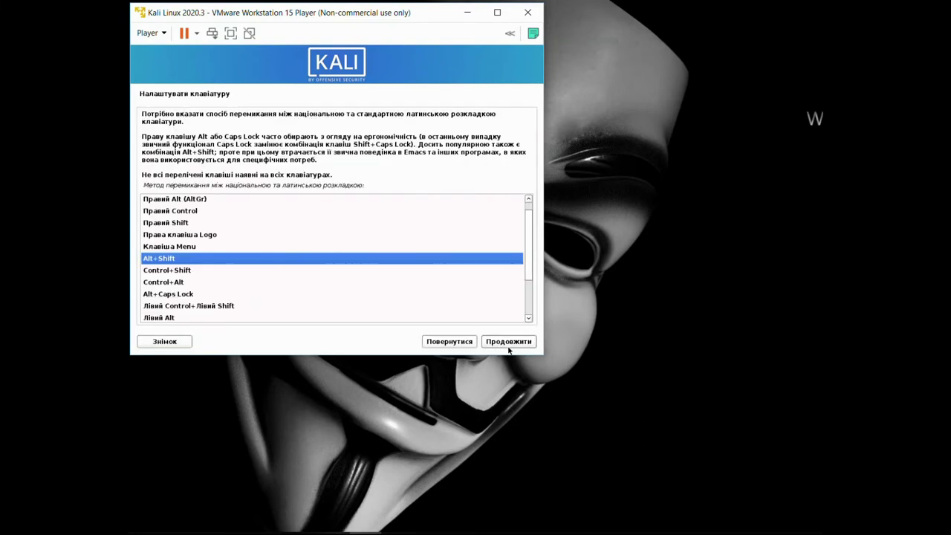
click(509, 343)
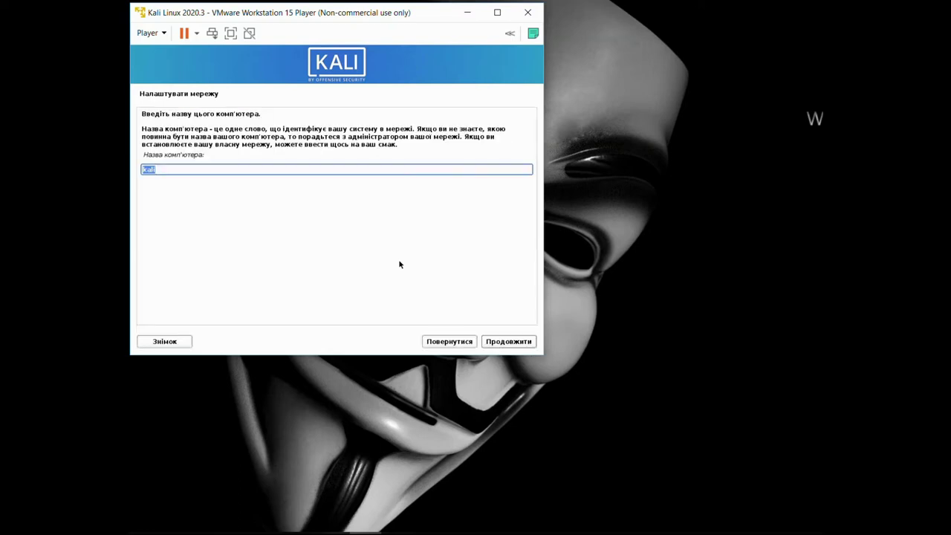
Step: Keep kali as the computer name and set the domain name to kali.org
click(399, 169)
click(509, 341)
text(kali.org)
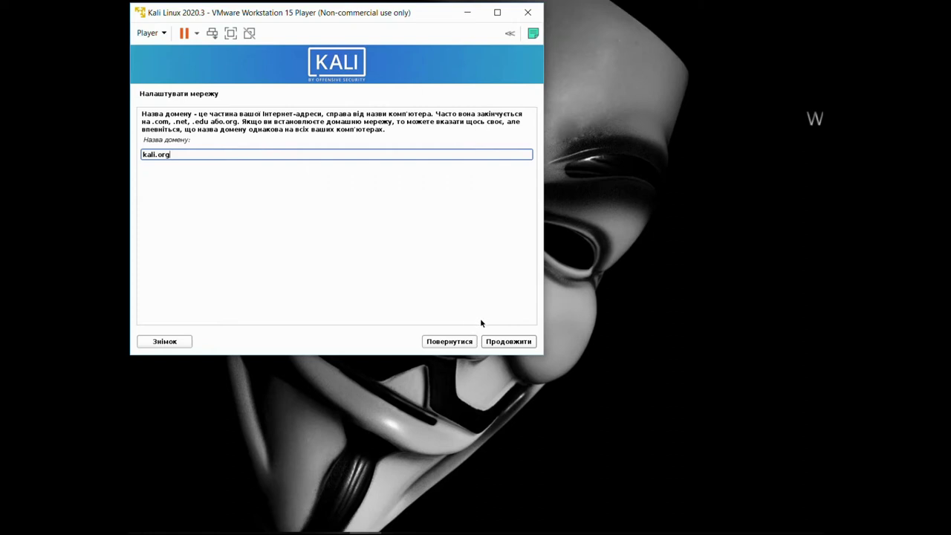
click(512, 346)
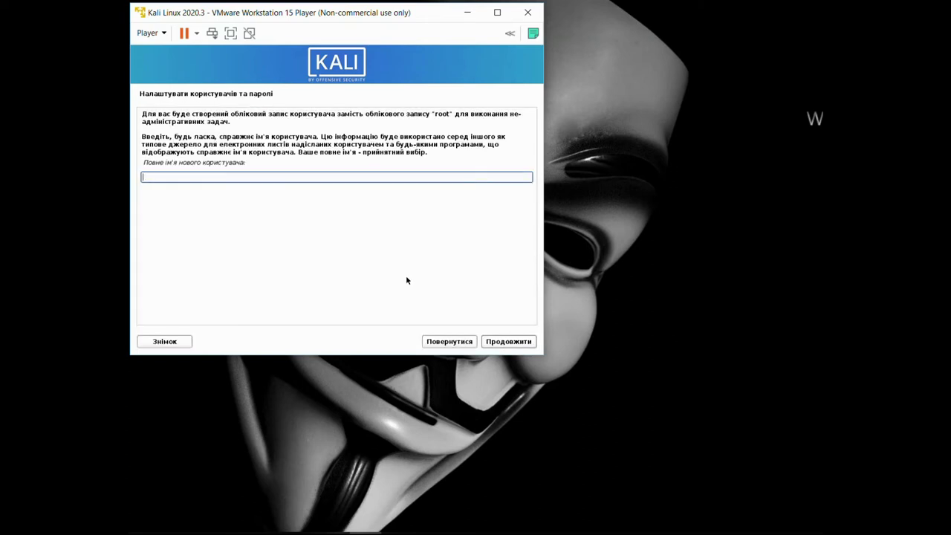
Step: Enter the new user's full name and accept the suggested account username
text(Melissa)
click(501, 341)
click(399, 155)
click(509, 343)
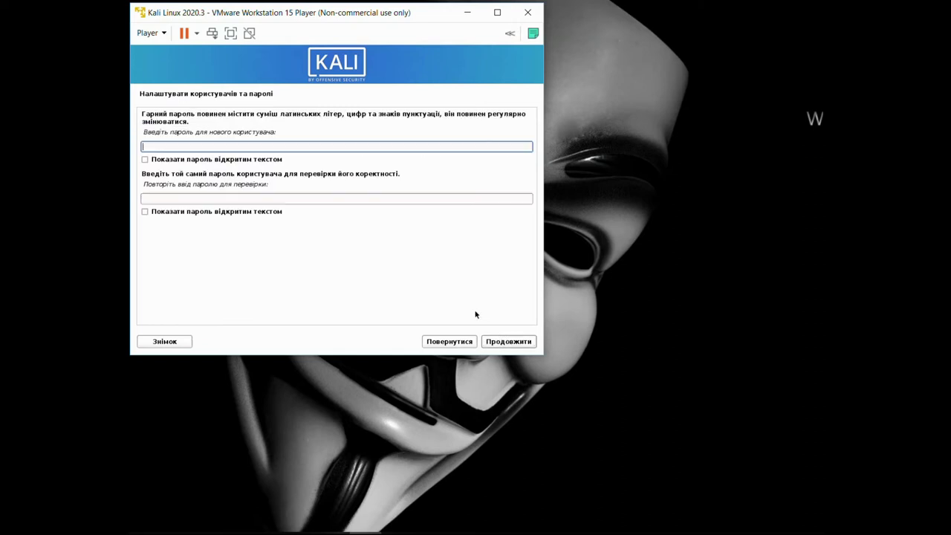
Step: Enter the new user's account password, repeat it for verification and continue
text(••••••)
click(284, 200)
text(••••••)
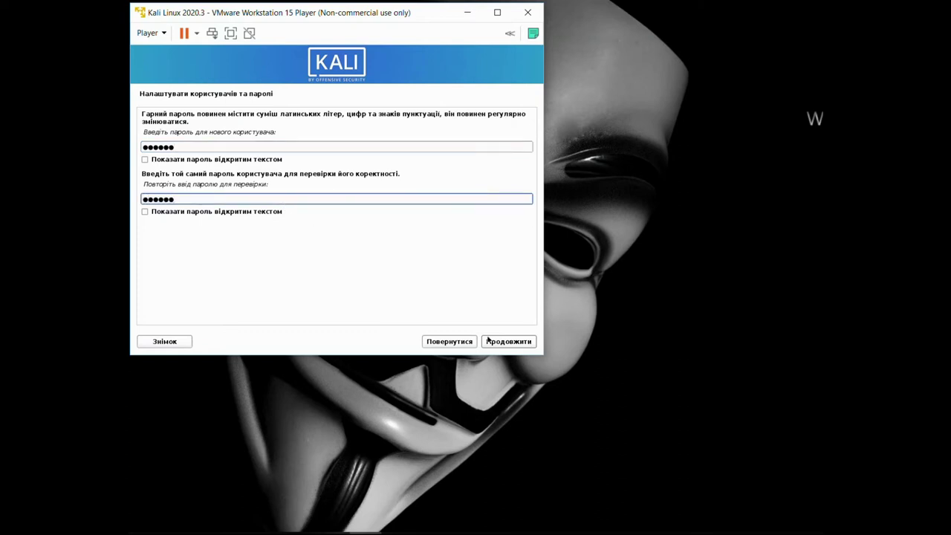
click(511, 344)
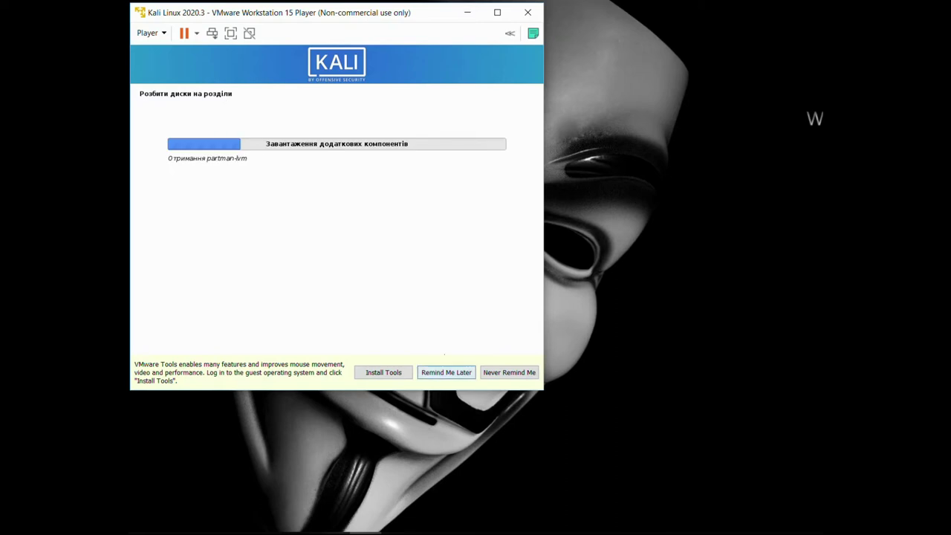
Step: Postpone the VMware Tools reminder and choose guided partitioning of the entire virtual disk with all files in one partition
click(445, 372)
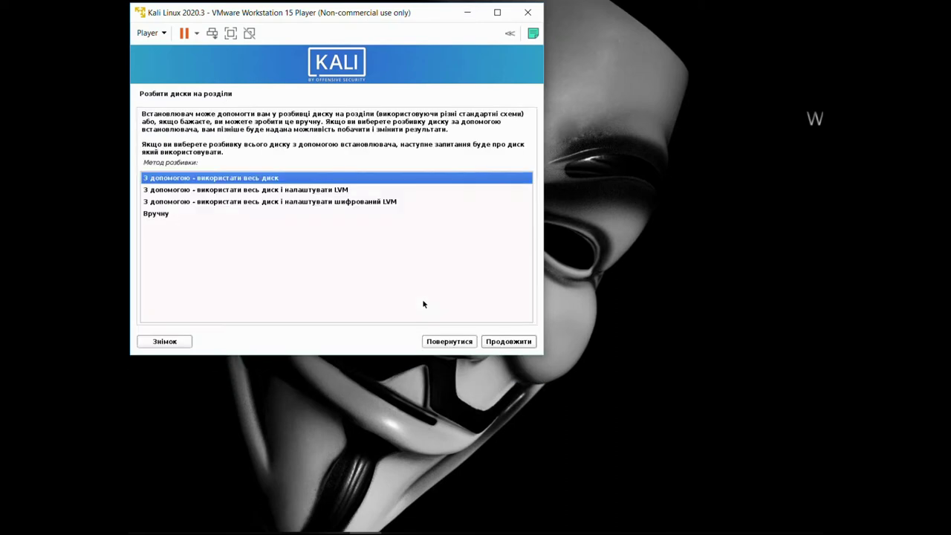
click(495, 344)
click(496, 344)
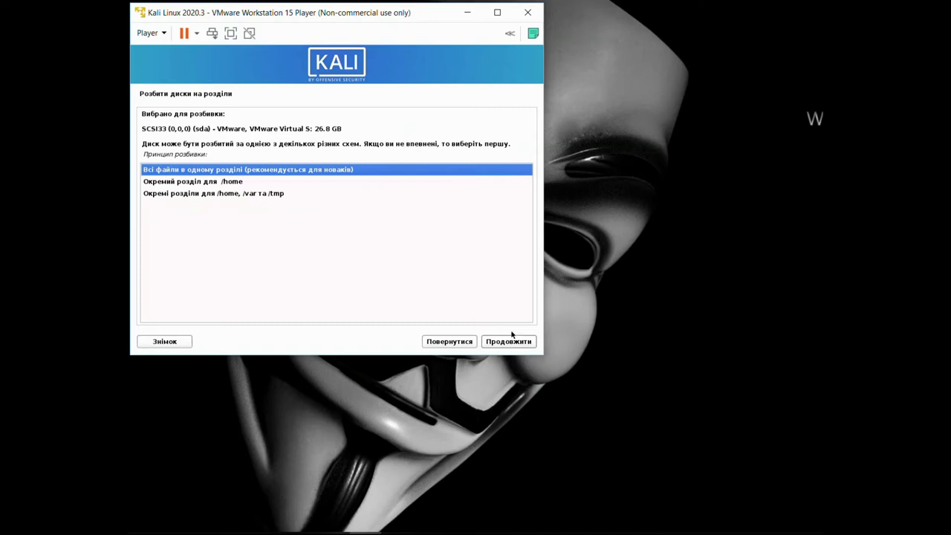
click(512, 342)
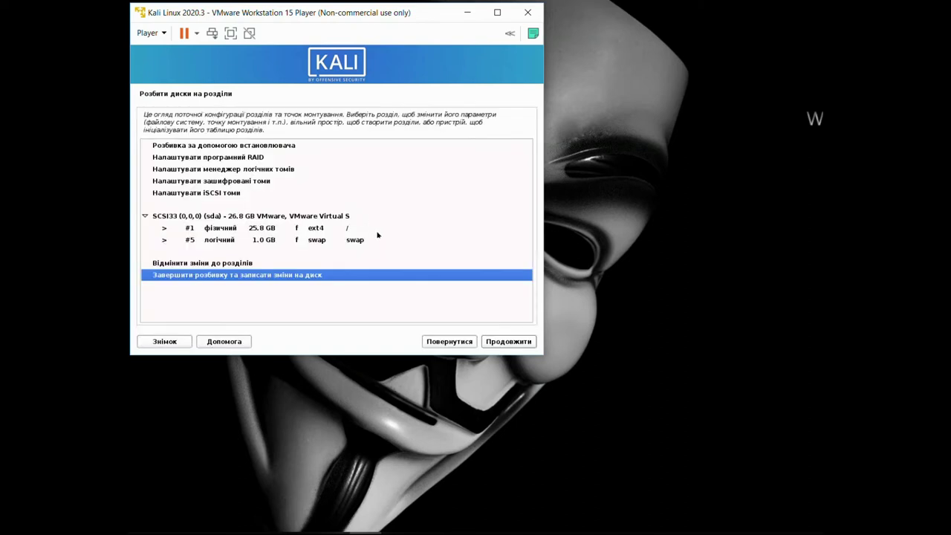
Step: Finish partitioning and agree to write the ext4 and swap partition changes to the disk
click(508, 344)
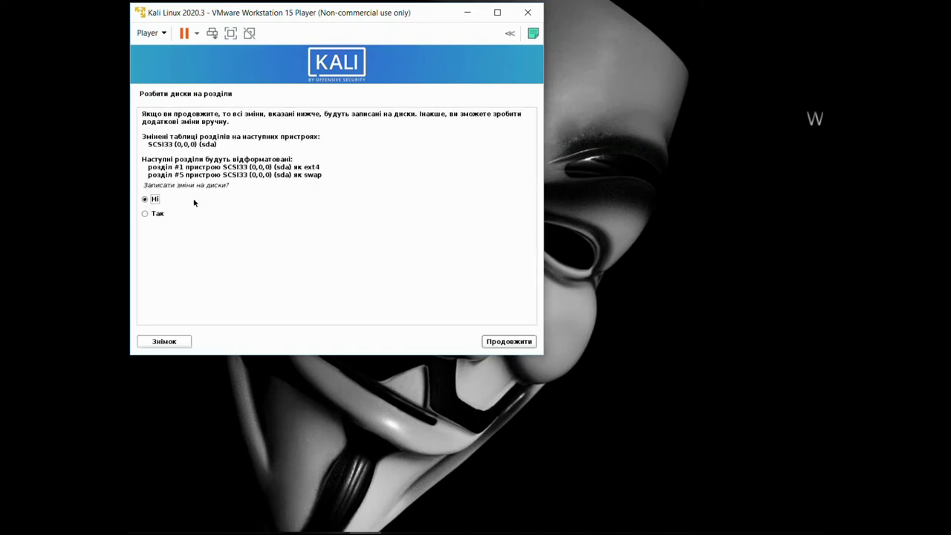
click(145, 214)
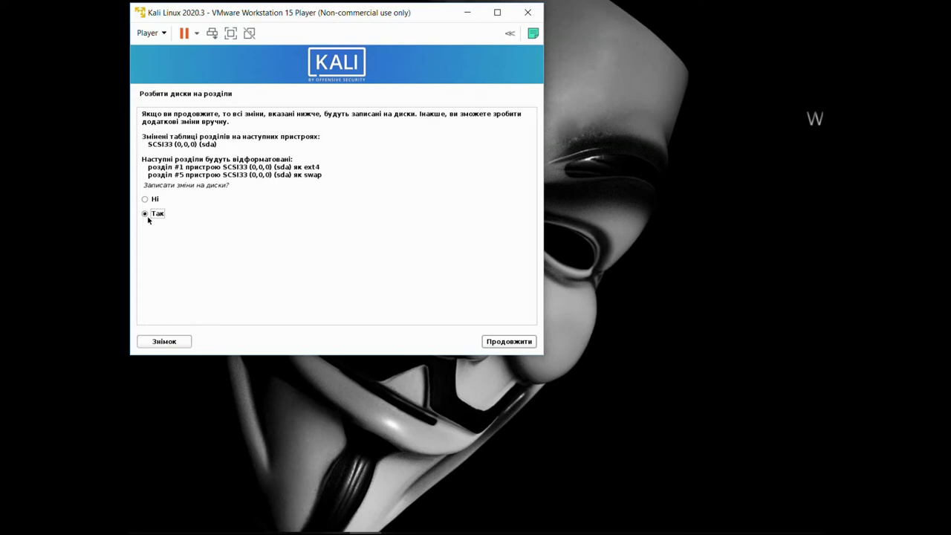
click(508, 341)
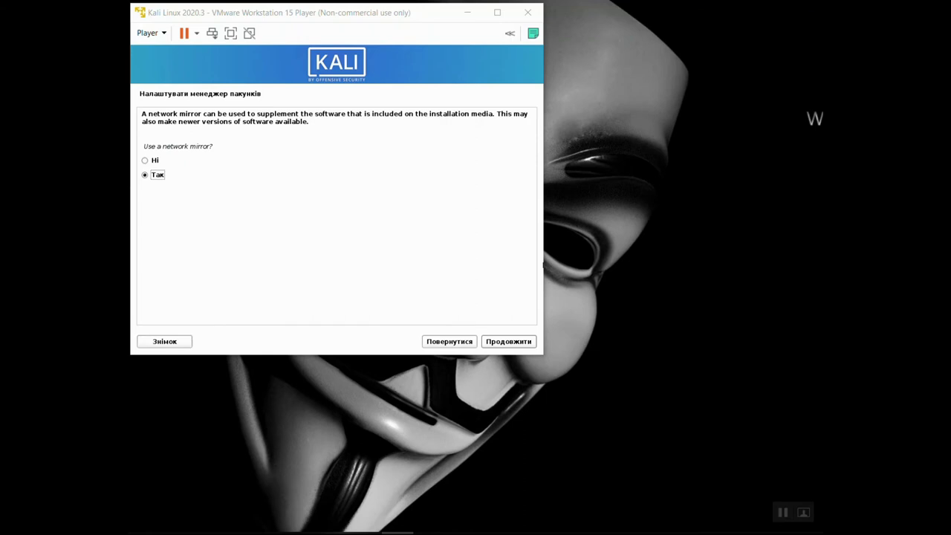
Step: Configure the package manager to use a network mirror and continue the installation
click(543, 264)
click(514, 344)
click(514, 343)
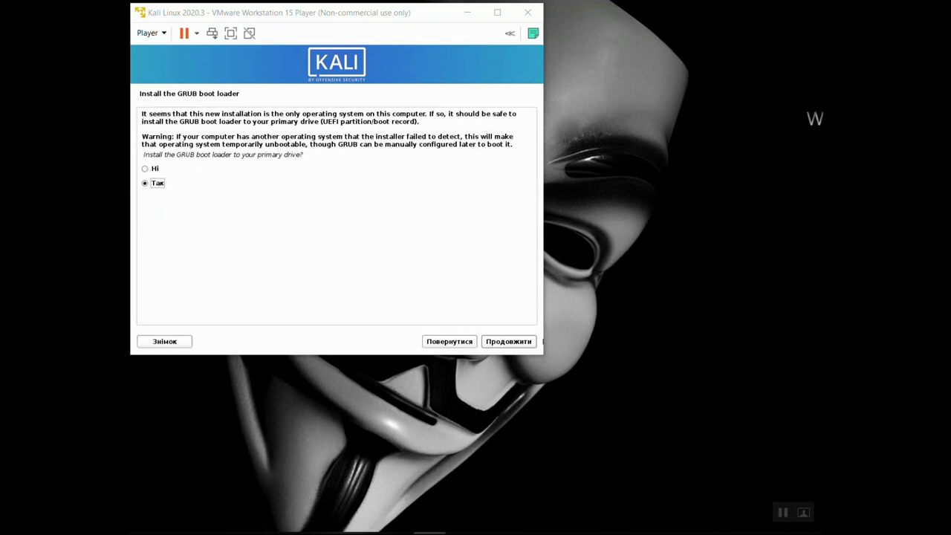
Step: Install the GRUB boot loader on the primary drive /dev/sda
click(522, 343)
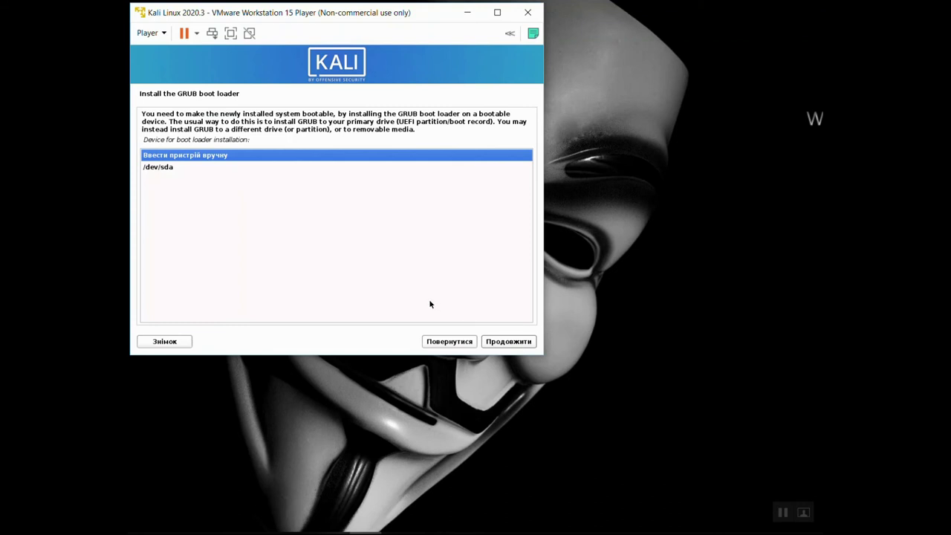
click(149, 173)
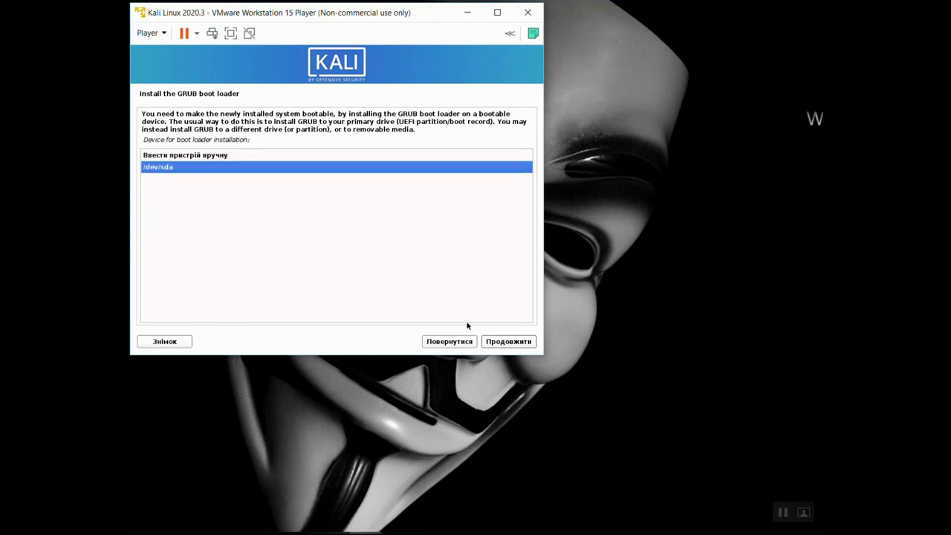
click(506, 341)
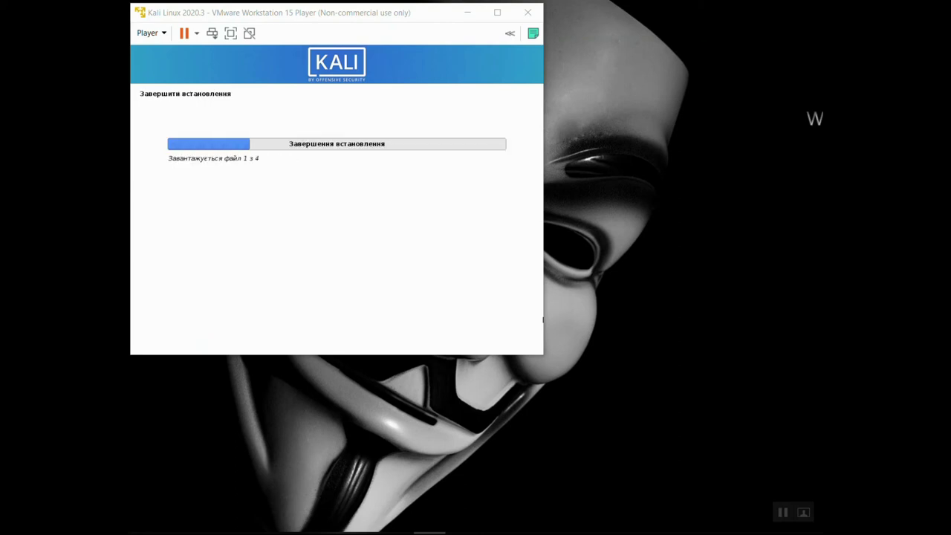
click(393, 245)
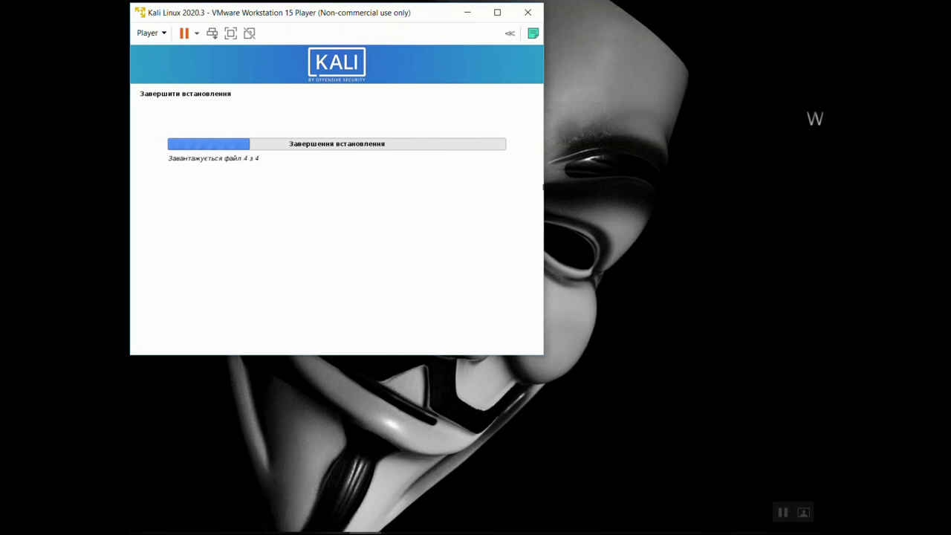
mouse_move(817, 148)
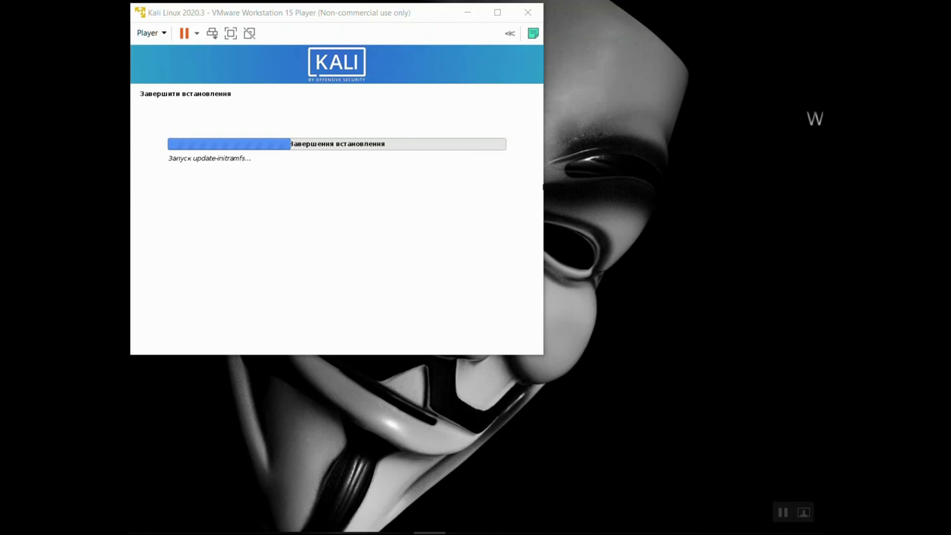
mouse_move(712, 4)
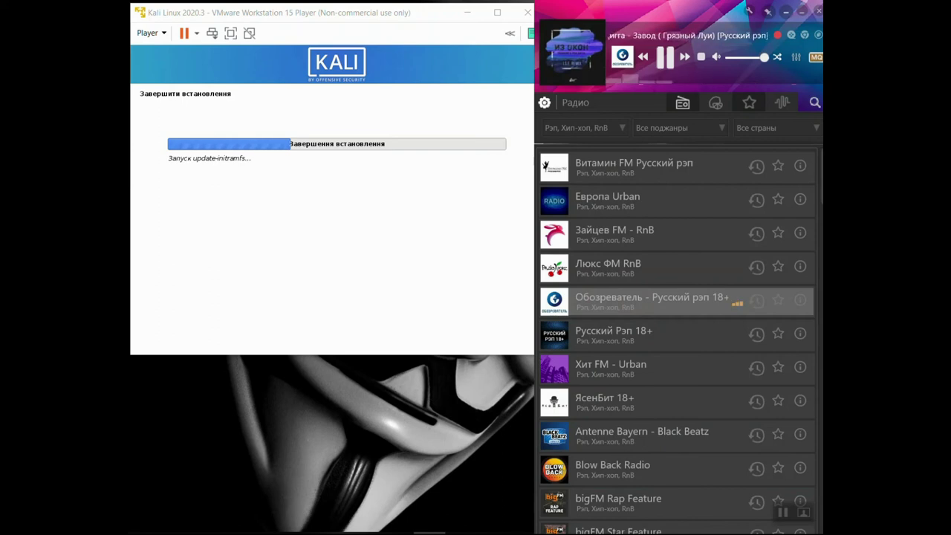
Step: Confirm the completed installation to reboot into the new Kali system
click(427, 255)
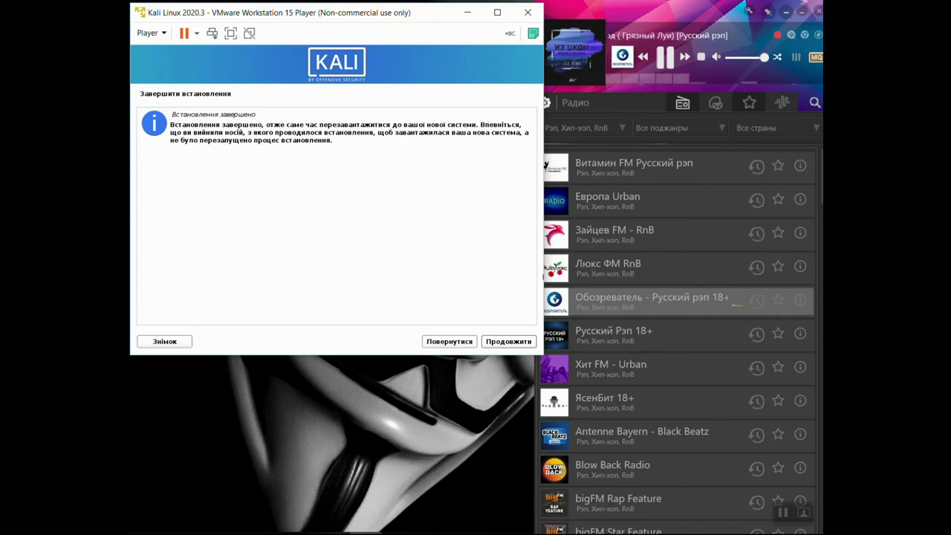
click(508, 341)
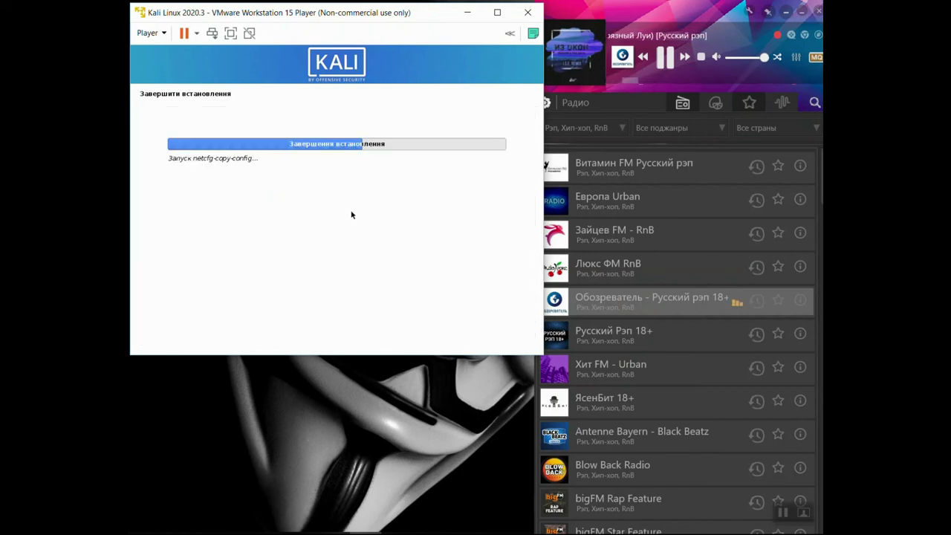
Step: Move the radio player window out of the way and boot the virtual machine with the Kali GNU/Linux entry
drag(644, 12, 817, 22)
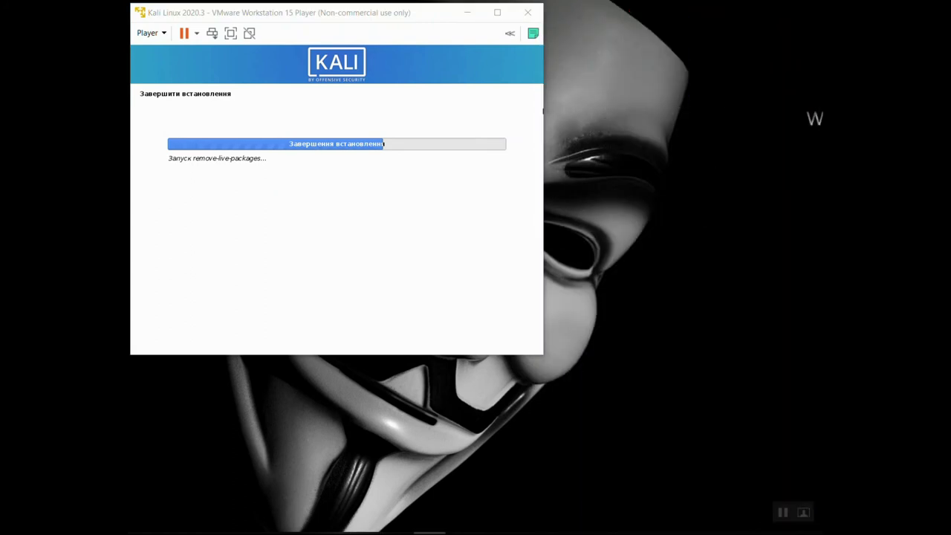
click(356, 257)
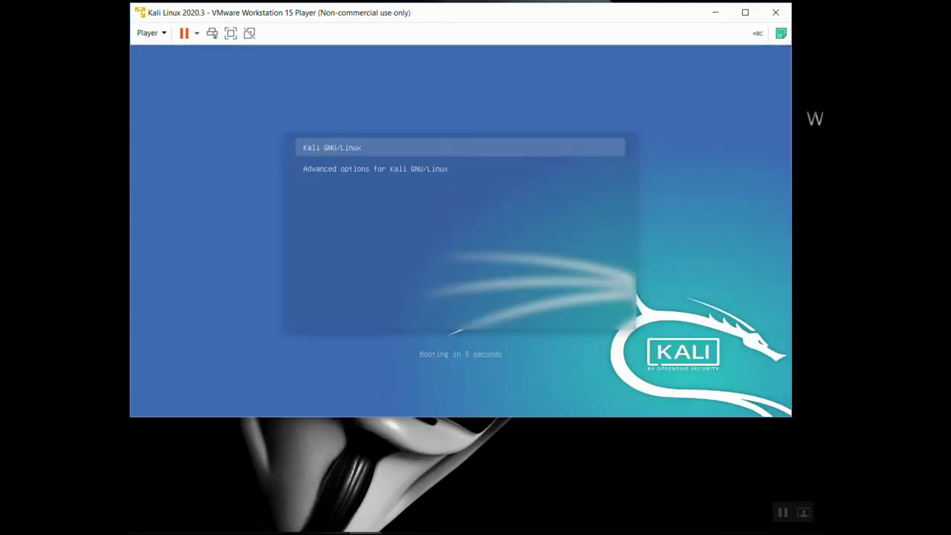
key(Down)
key(Up)
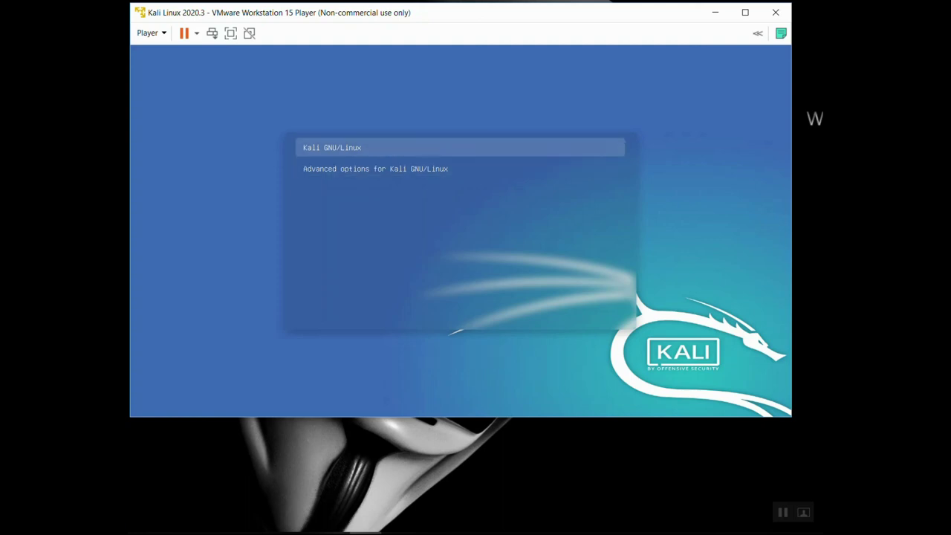
key(Return)
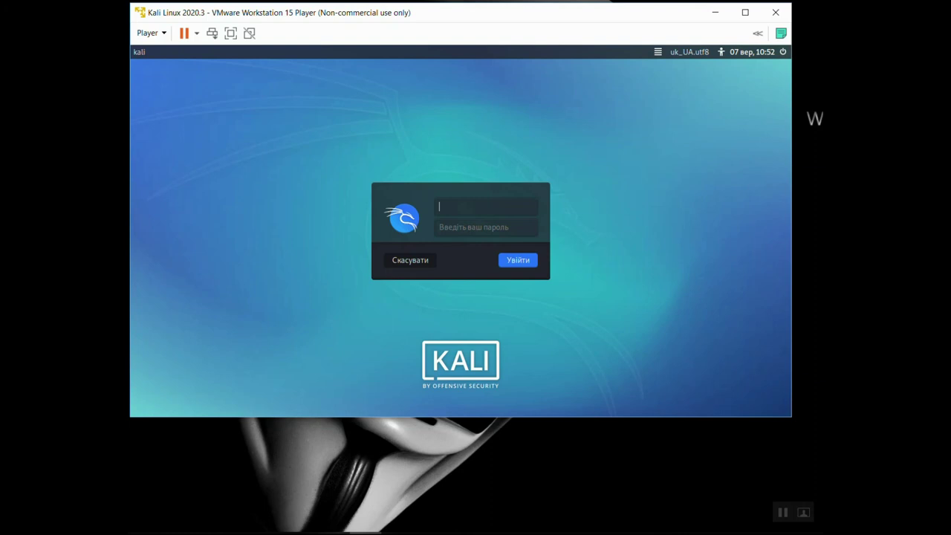
Step: Log in to Kali with the account's username and password
text(melissa)
click(486, 227)
text(******)
key(Return)
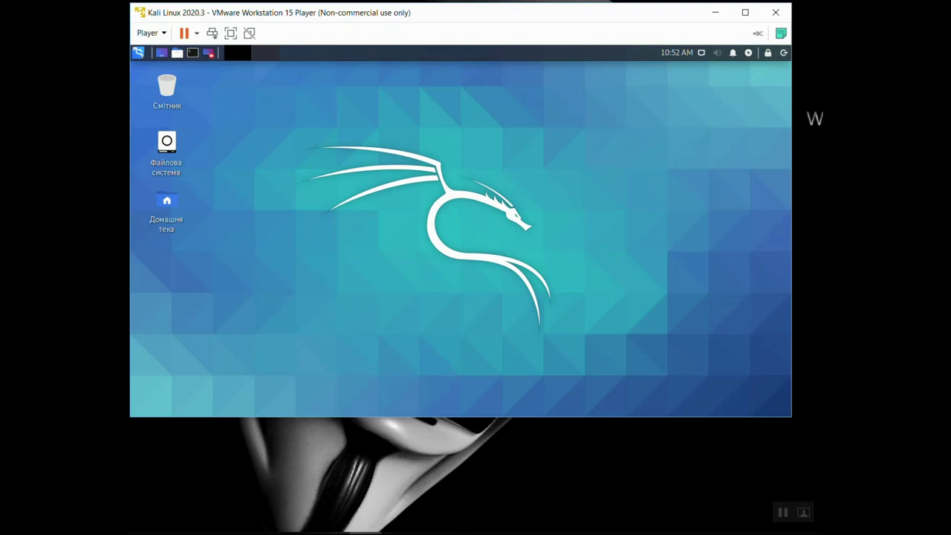
Step: Look over the Kali applications menu, close it and open a terminal window
key(super)
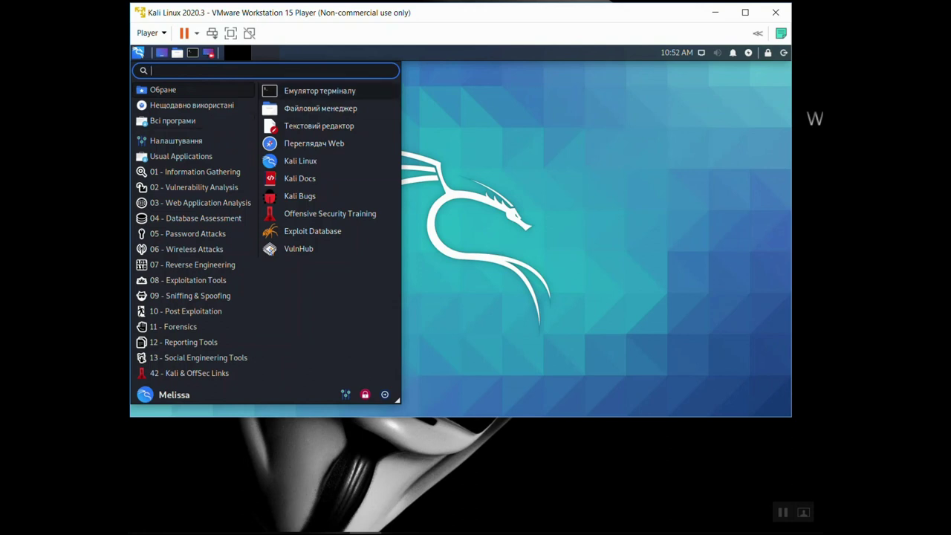
key(Escape)
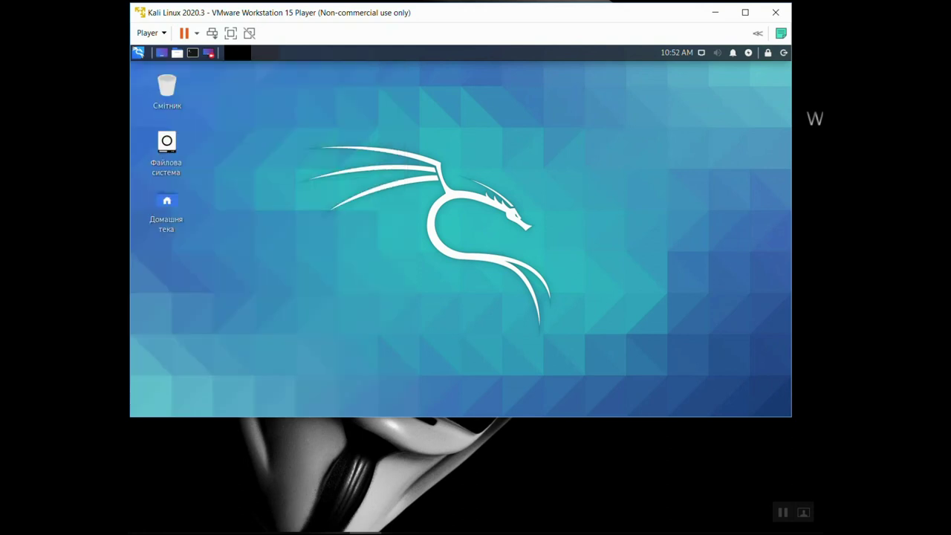
key(ctrl+alt+t)
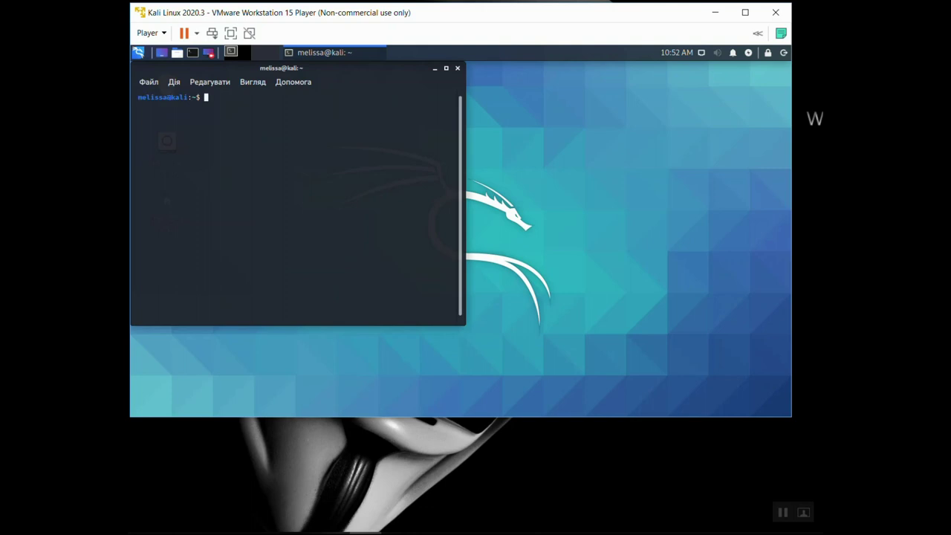
Step: View the terminal emulator's About Qt information, dismiss it and close the terminal window
key(alt+h)
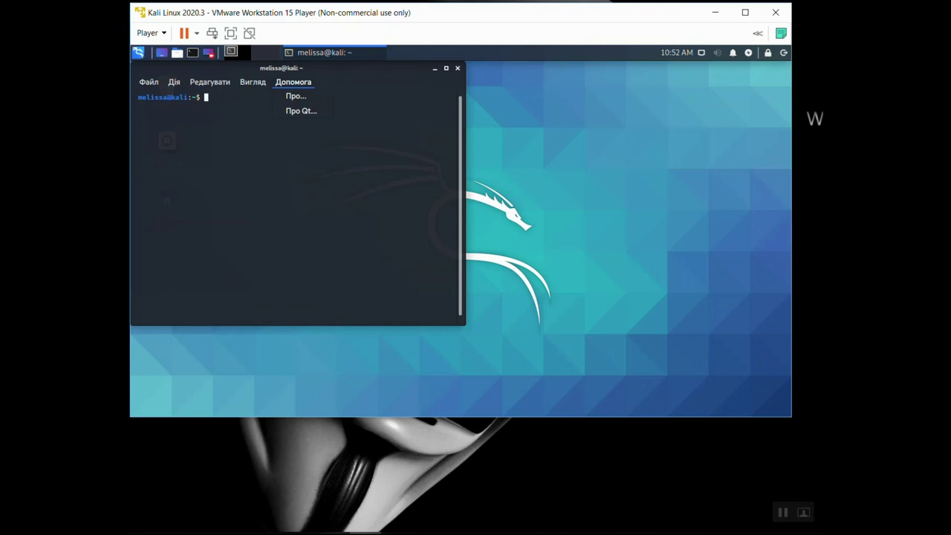
key(Down)
key(Down)
key(Return)
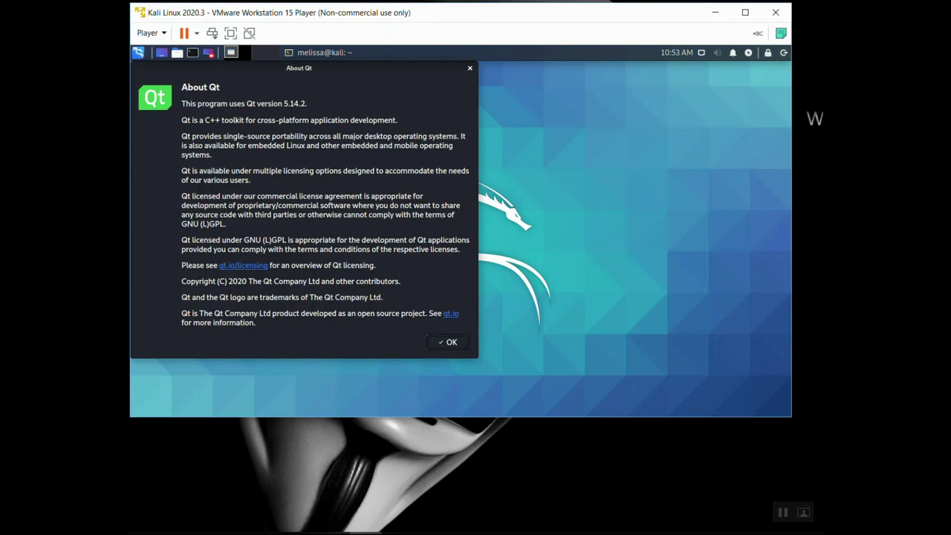
key(Return)
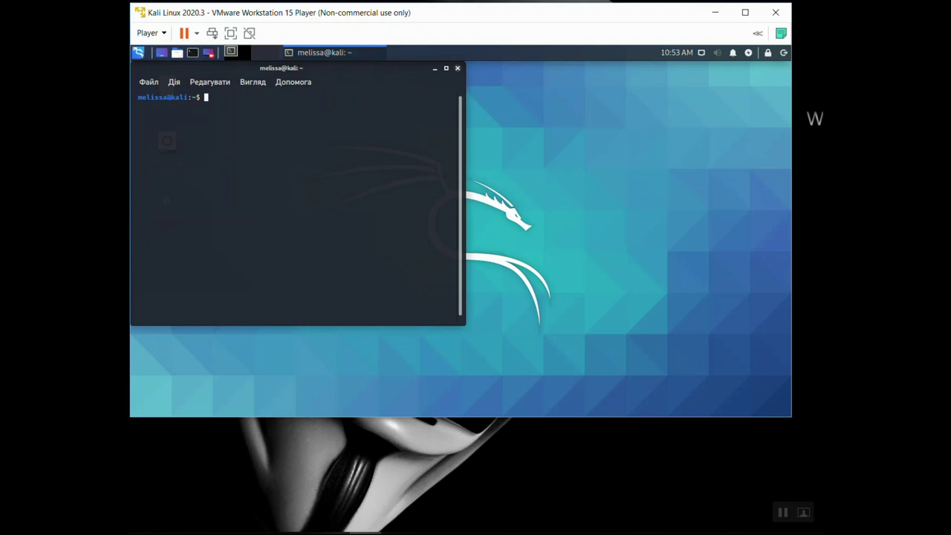
click(457, 68)
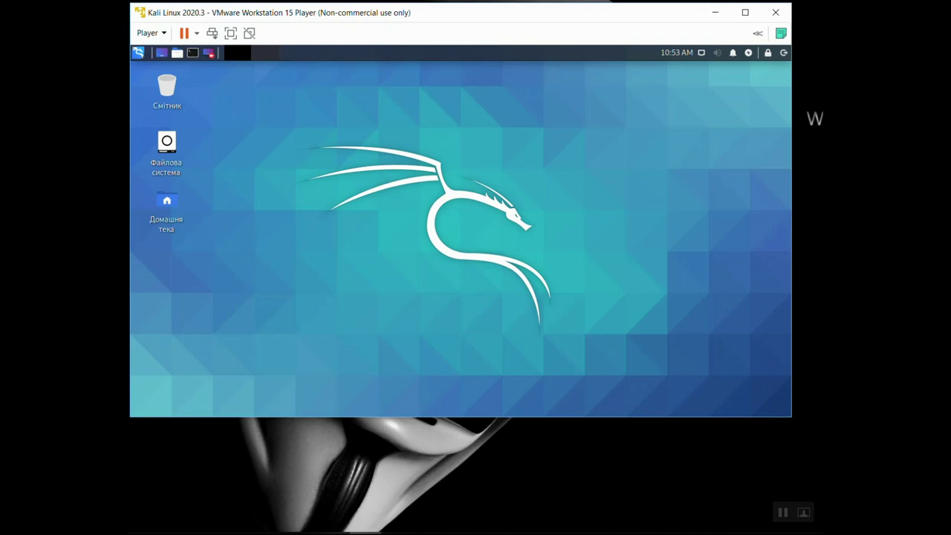
Step: Shut down the Kali system from the log-out dialog and dismiss the Removable Devices hint
key(super)
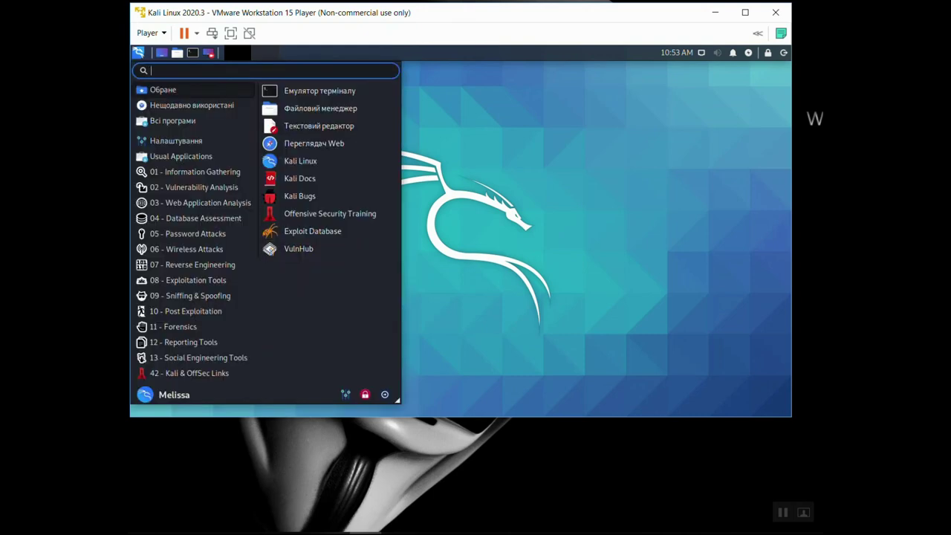
key(ctrl+alt+Delete)
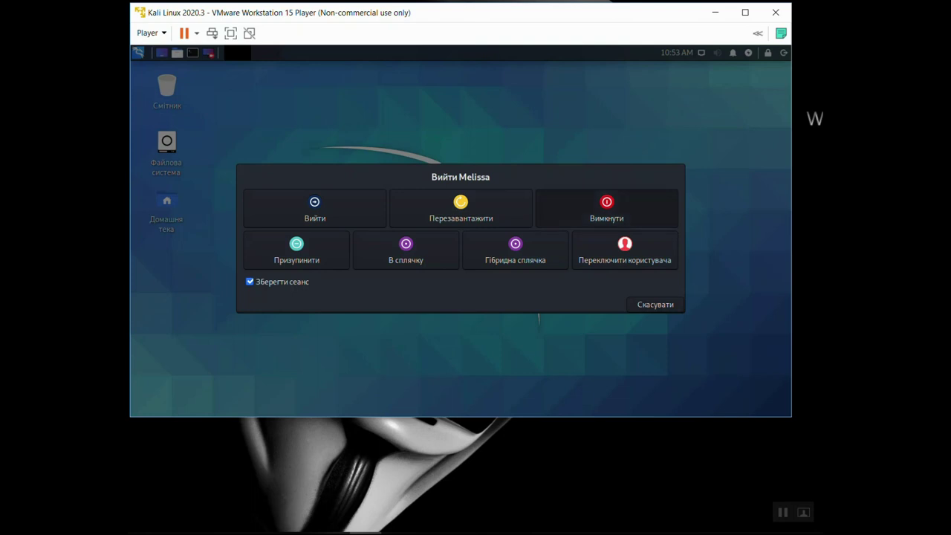
key(Return)
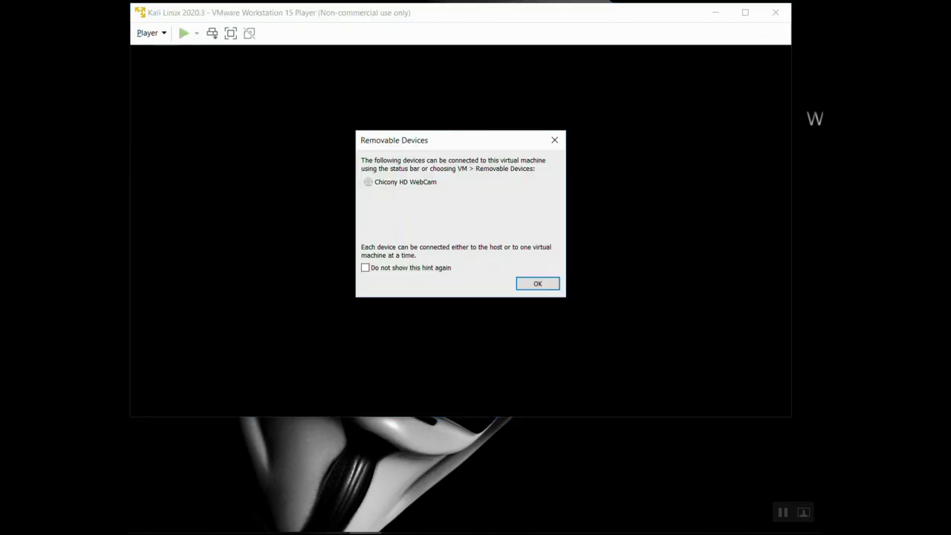
key(Return)
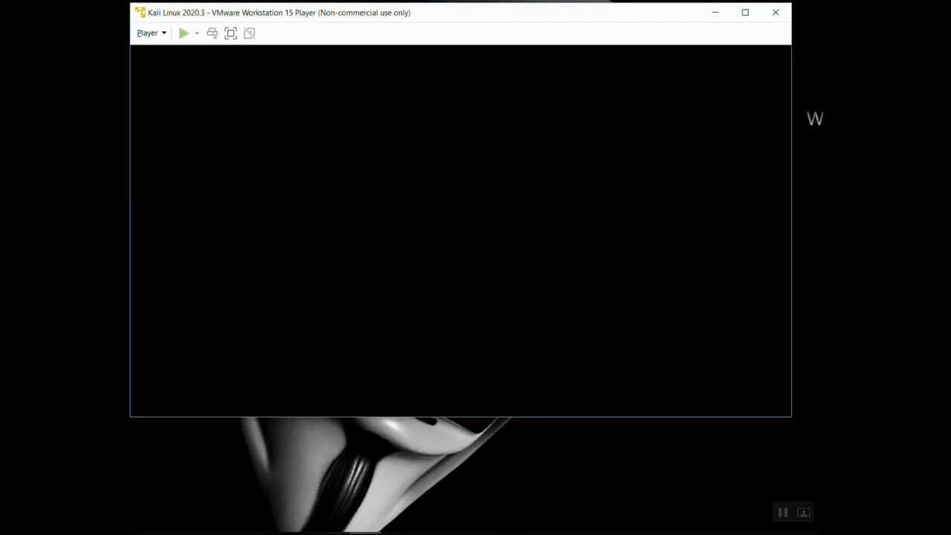